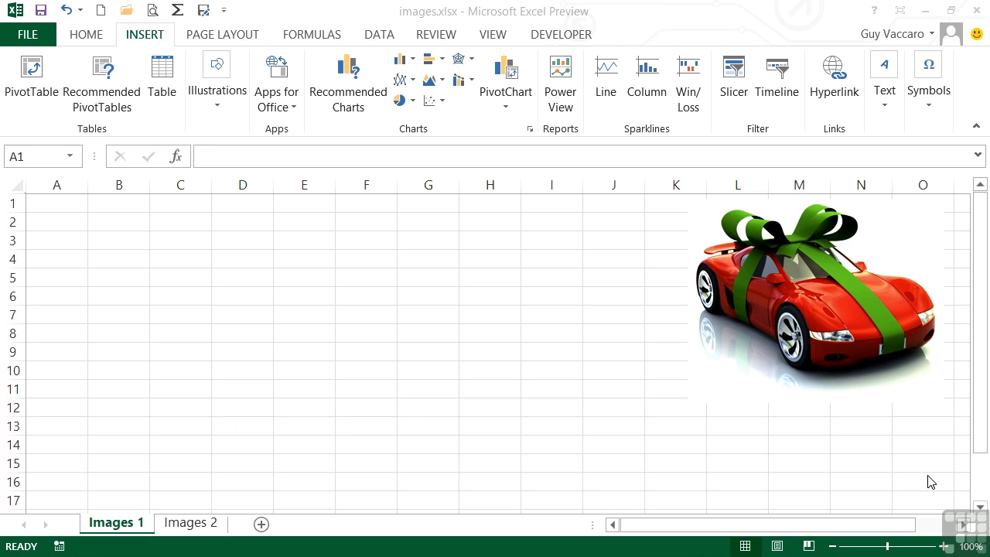
Look over the fruit pictures on the Images 2 sheet and return to the Images 1 sheet
left_click(216, 440)
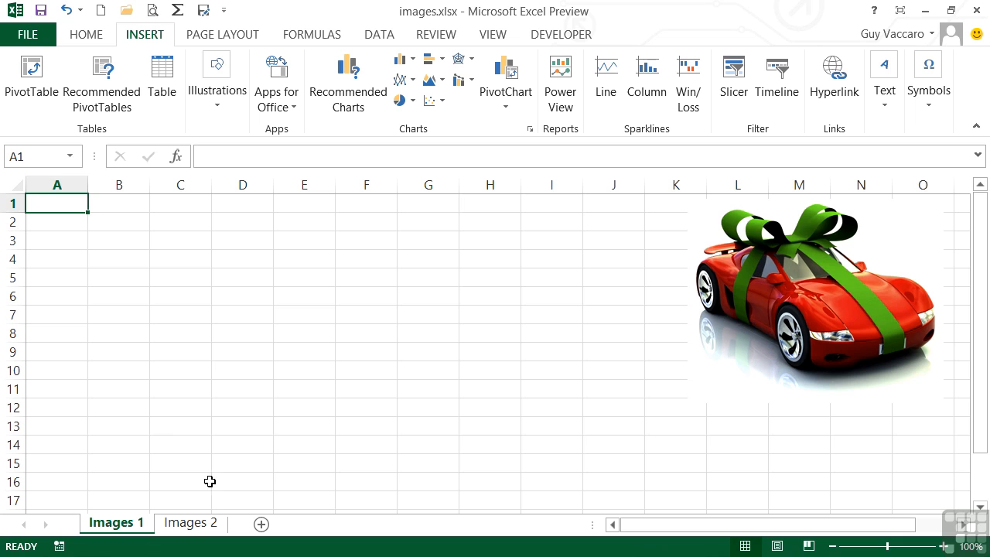
left_click(201, 526)
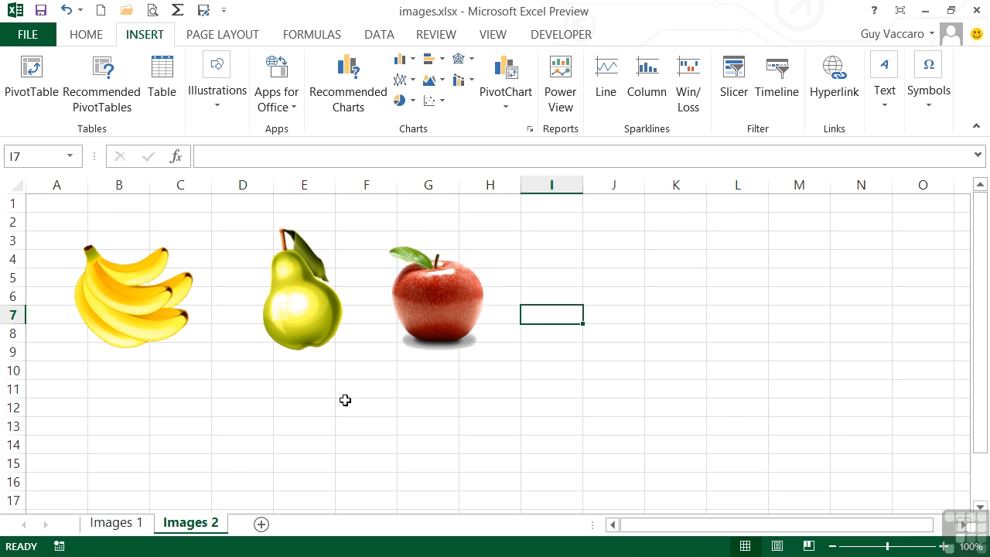
left_click(116, 524)
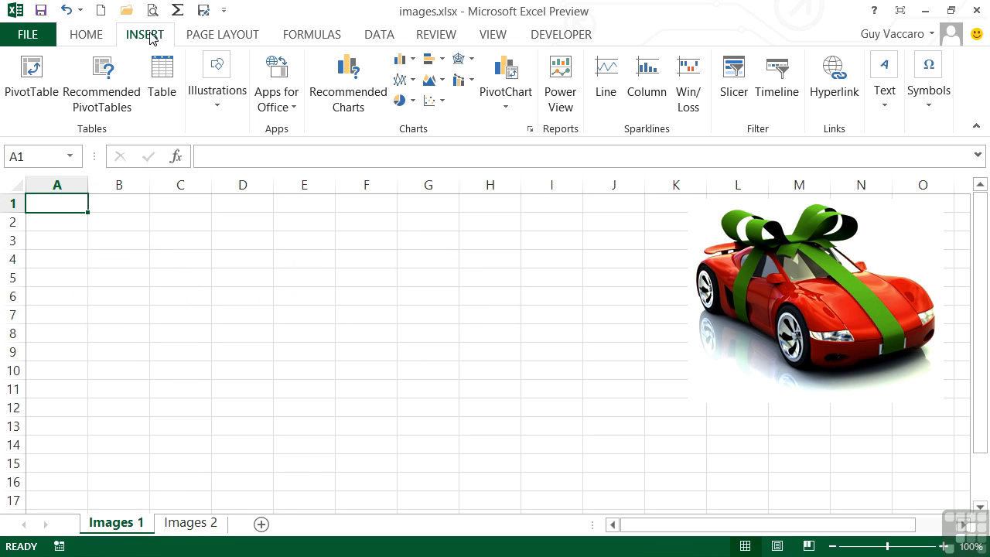
Start inserting online pictures and search Office.com Clip Art for "girl"
left_click(218, 97)
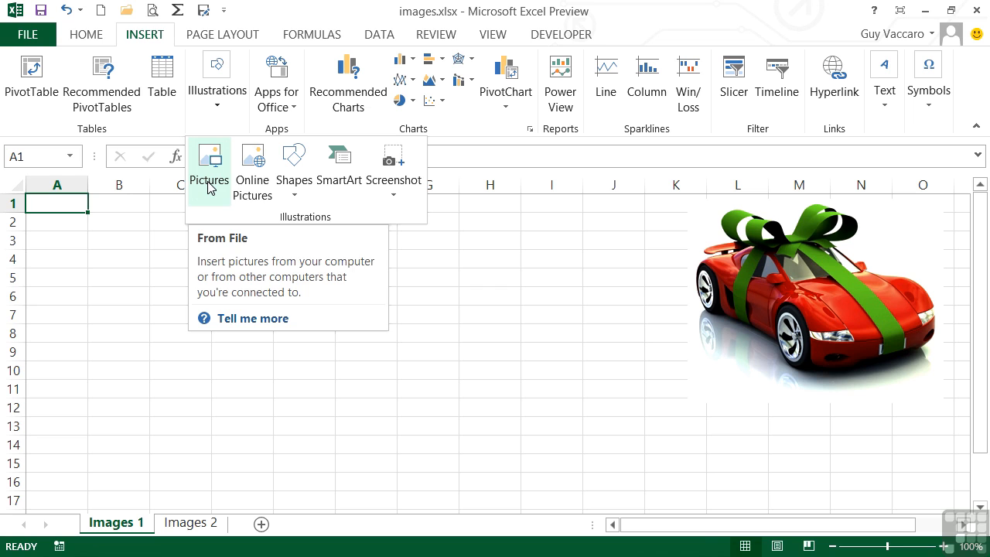
left_click(260, 181)
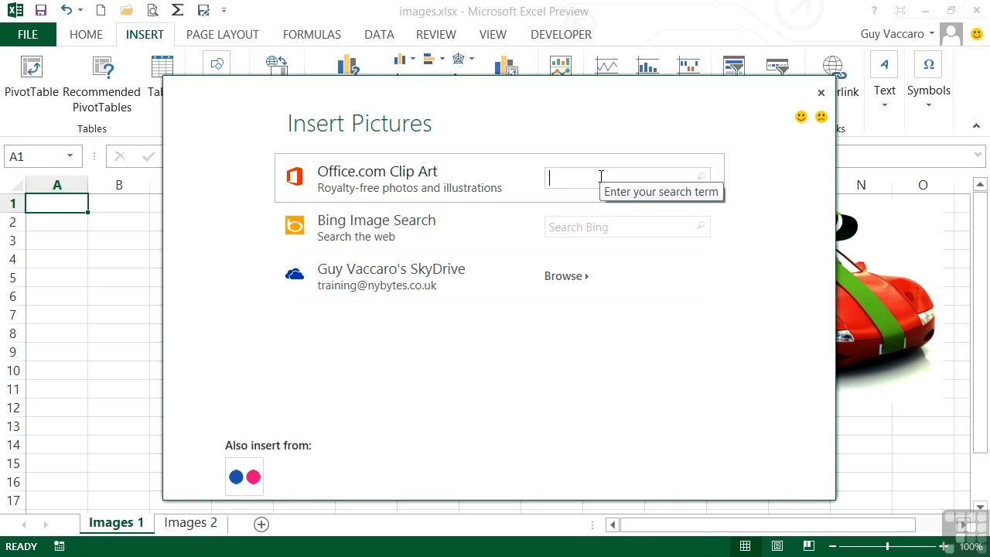
left_click(569, 228)
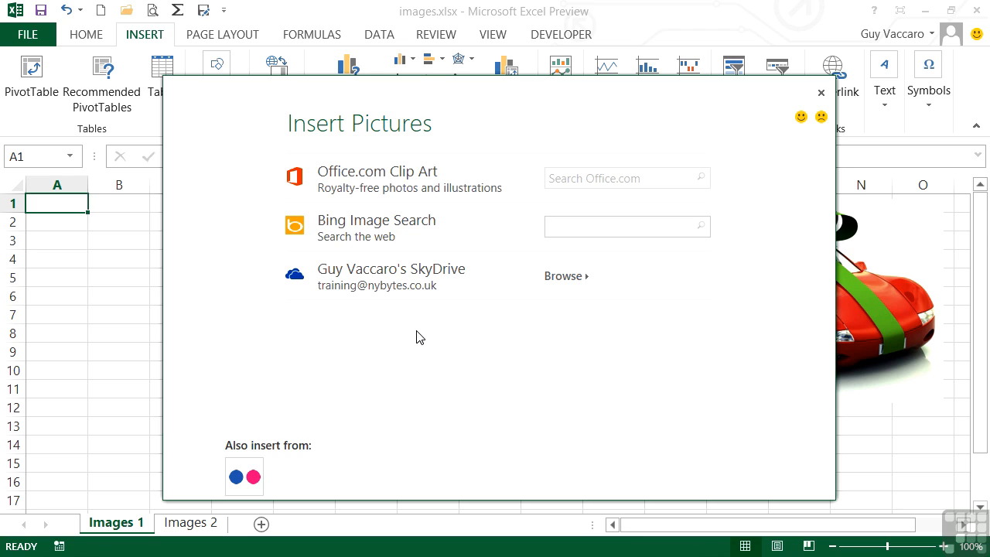
left_click(571, 177)
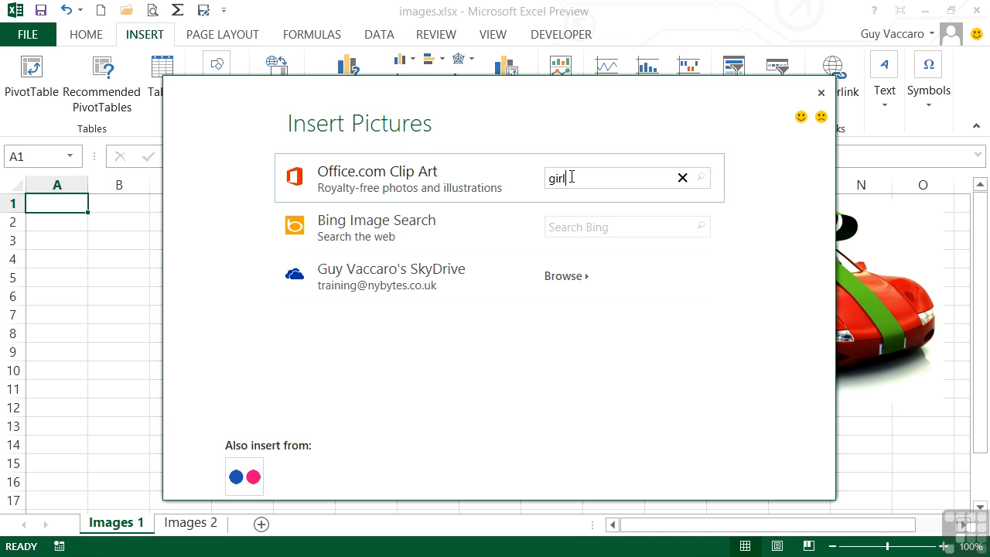
key("Return")
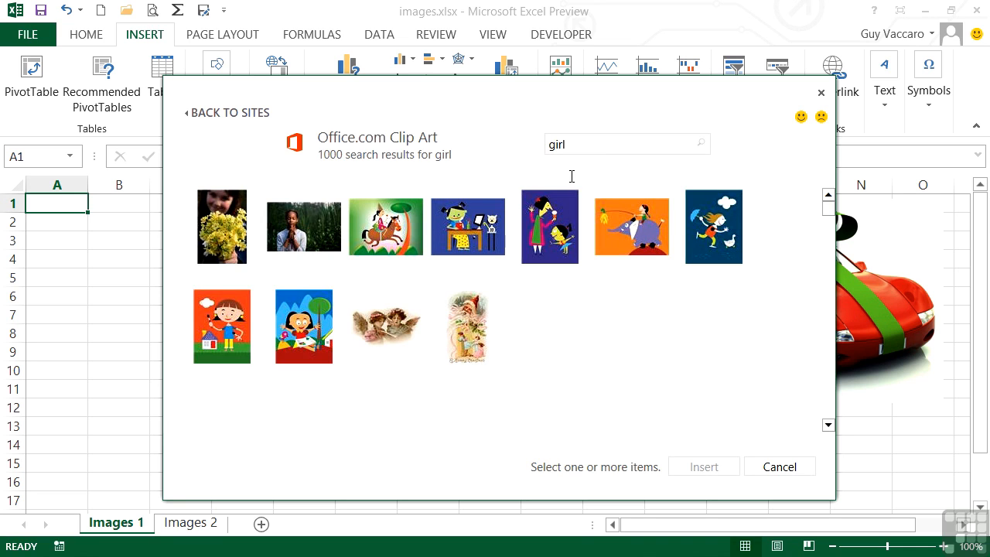
Enlarge the preview of the "Young girls ready for school" picture and close the preview
left_click_drag(827, 212, 824, 265)
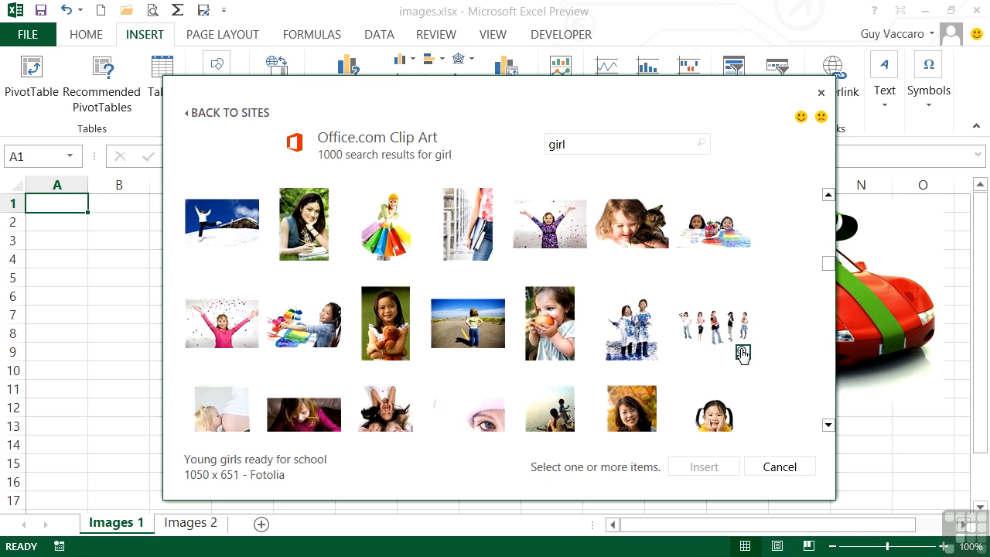
left_click(743, 353)
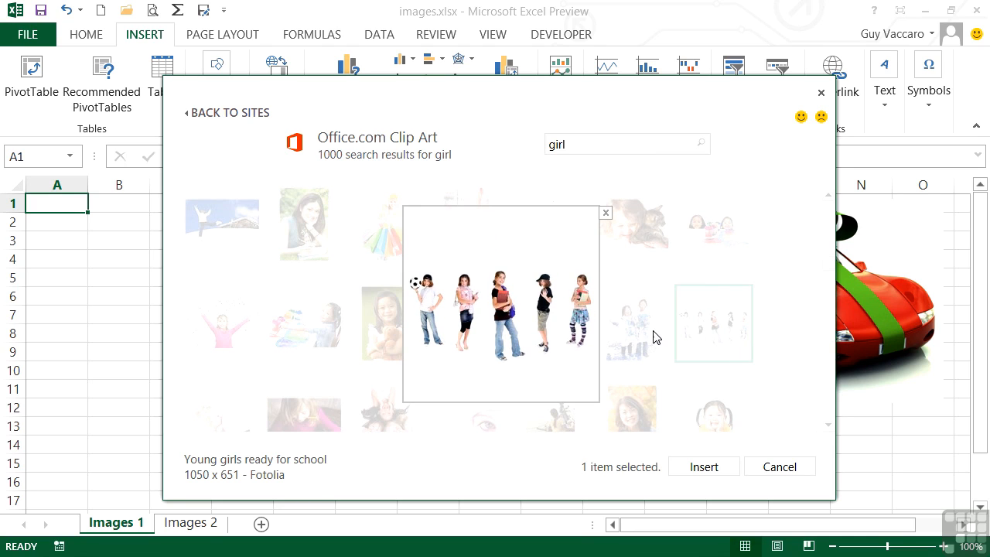
left_click(605, 213)
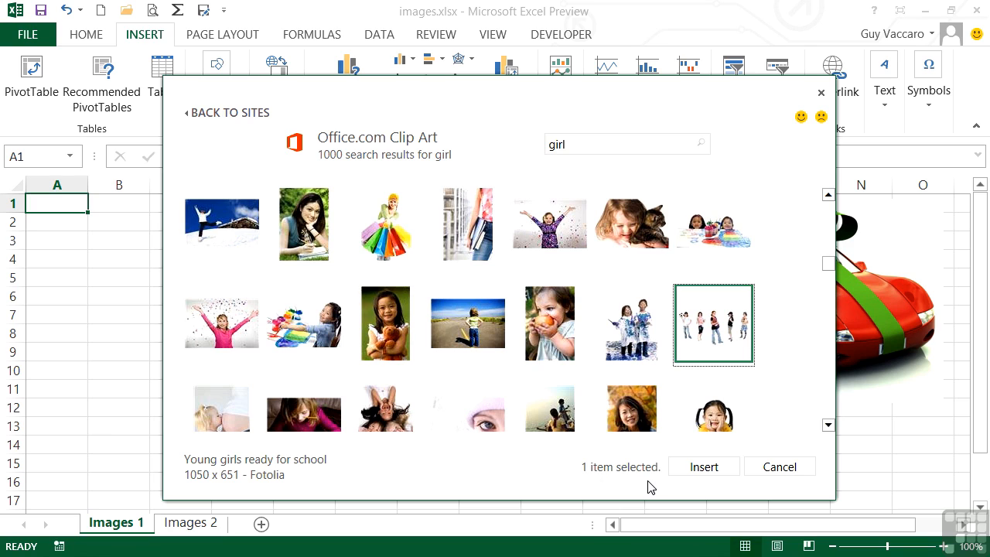
Select both the "Girl riding a horse, jumping over a log" and "Young girls ready for school" pictures in the results
left_click(829, 268)
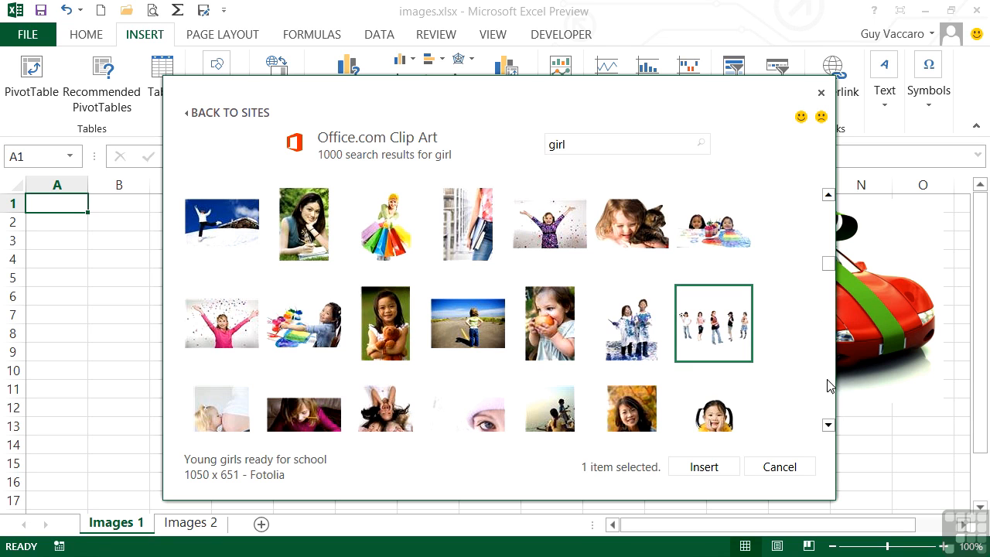
left_click(828, 424)
left_click(829, 426)
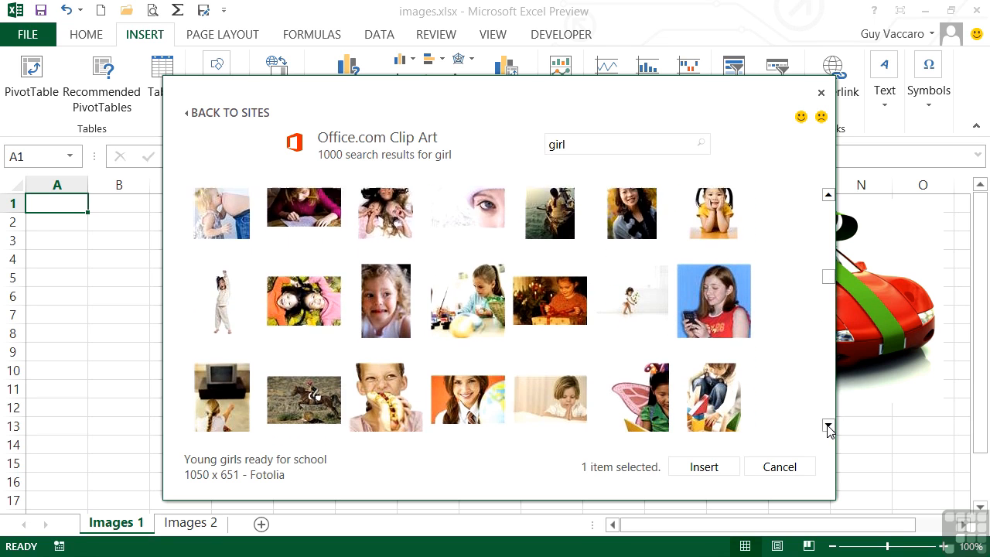
left_click(829, 426)
left_click(829, 426)
left_click(829, 426)
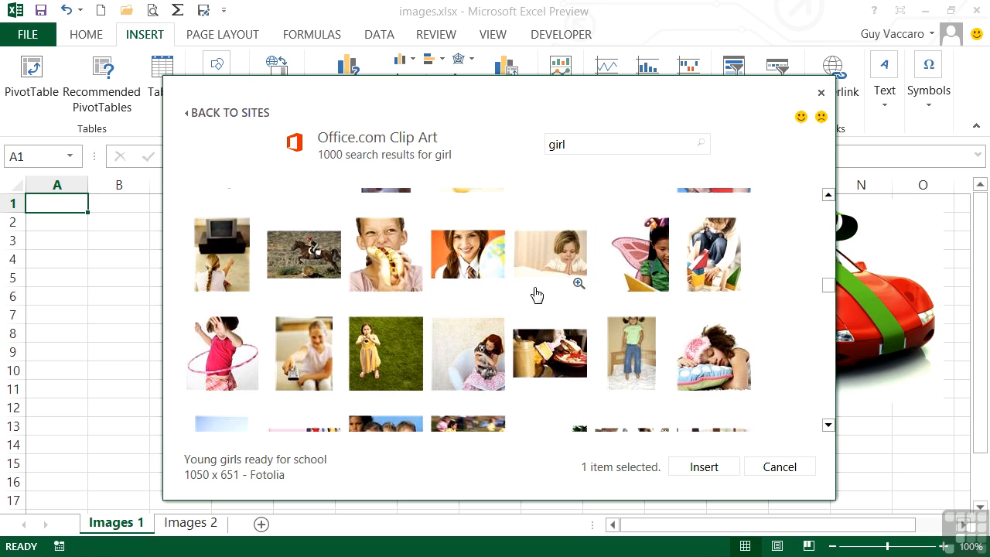
left_click(302, 252)
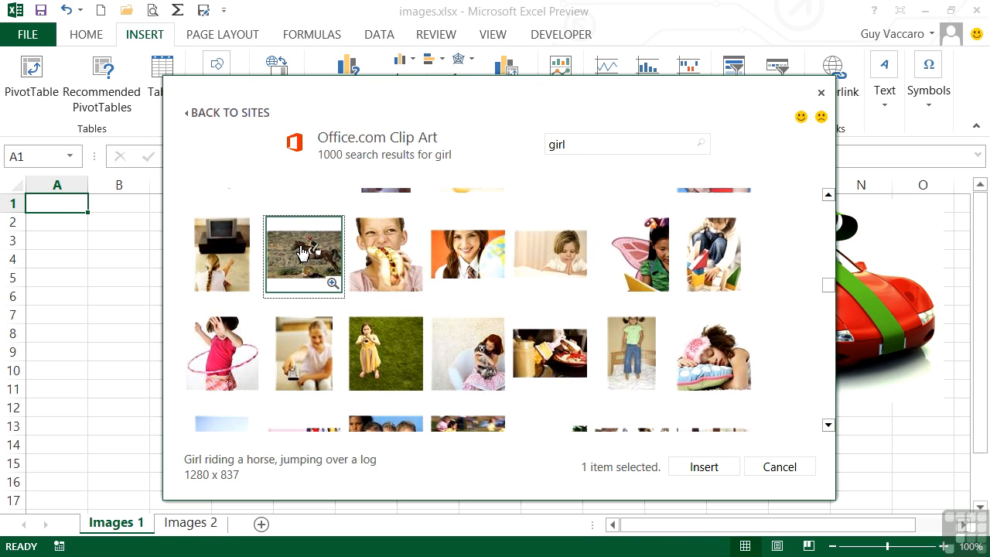
scroll(302, 252, "down", 5)
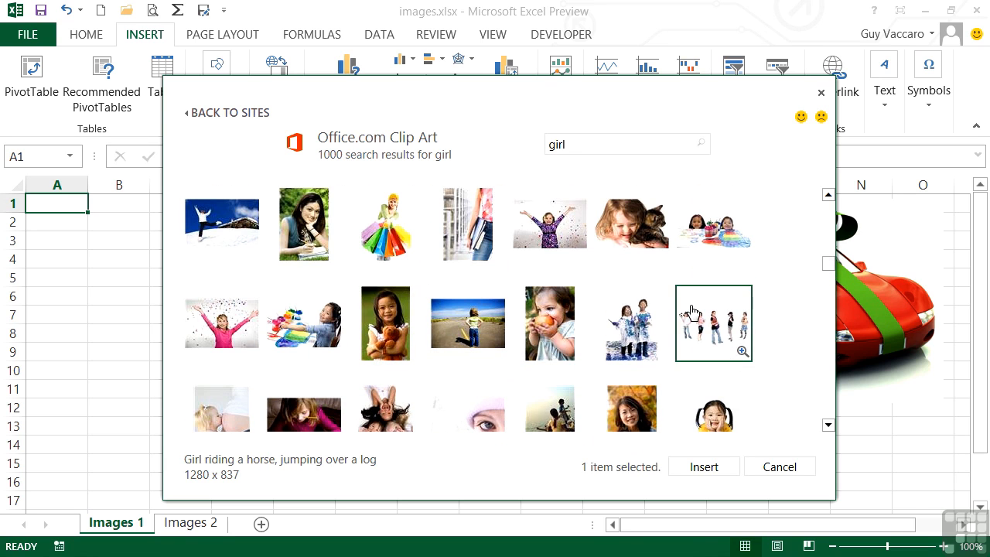
left_click(699, 314)
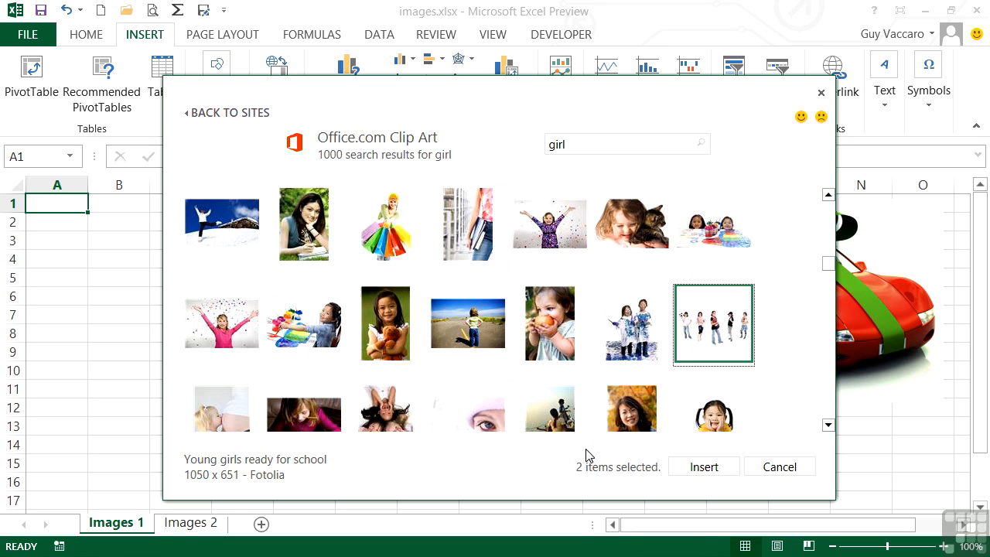
Add the picture of the girl holding up paint-covered hands to the selection and insert all three pictures
left_click(829, 425)
scroll(828, 428, "down", 3)
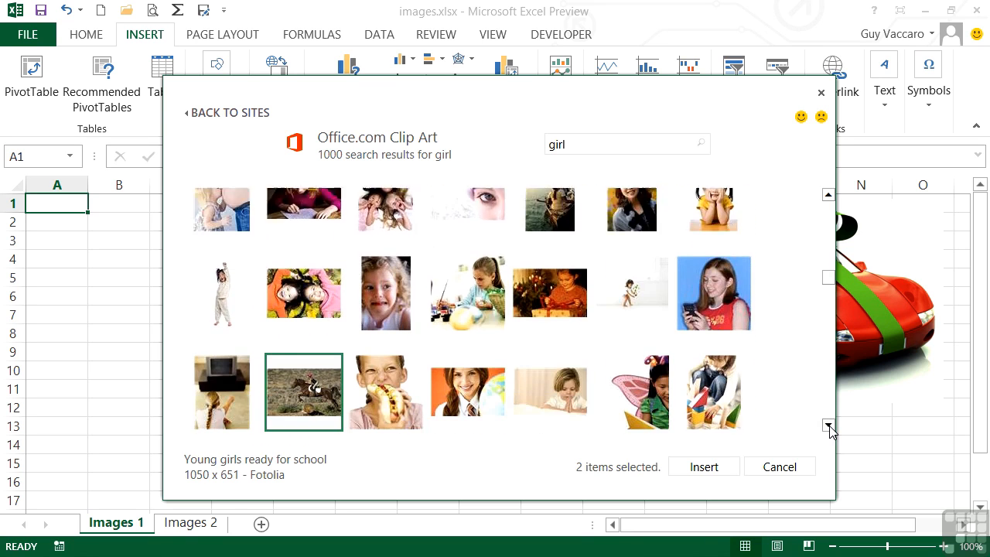
scroll(828, 428, "down", 6)
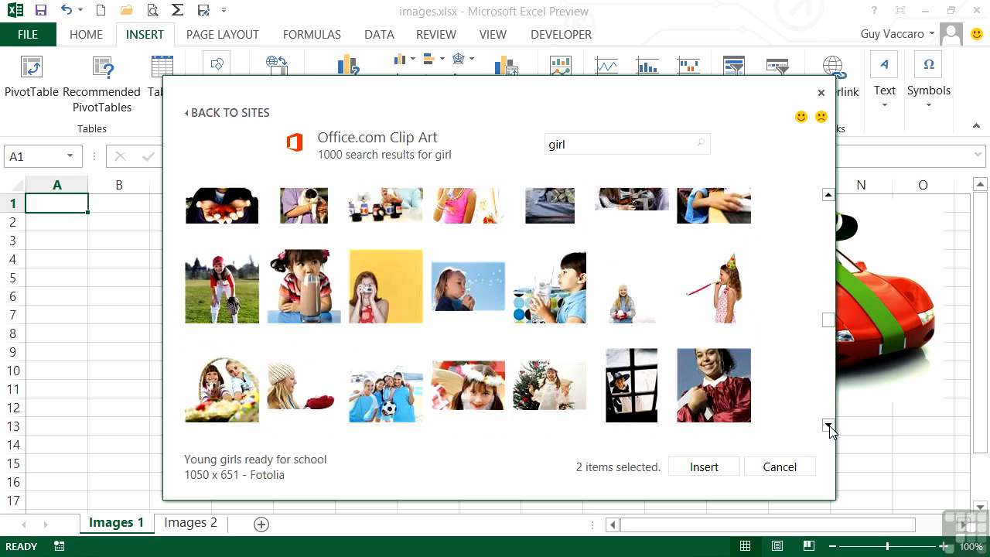
left_click(647, 244)
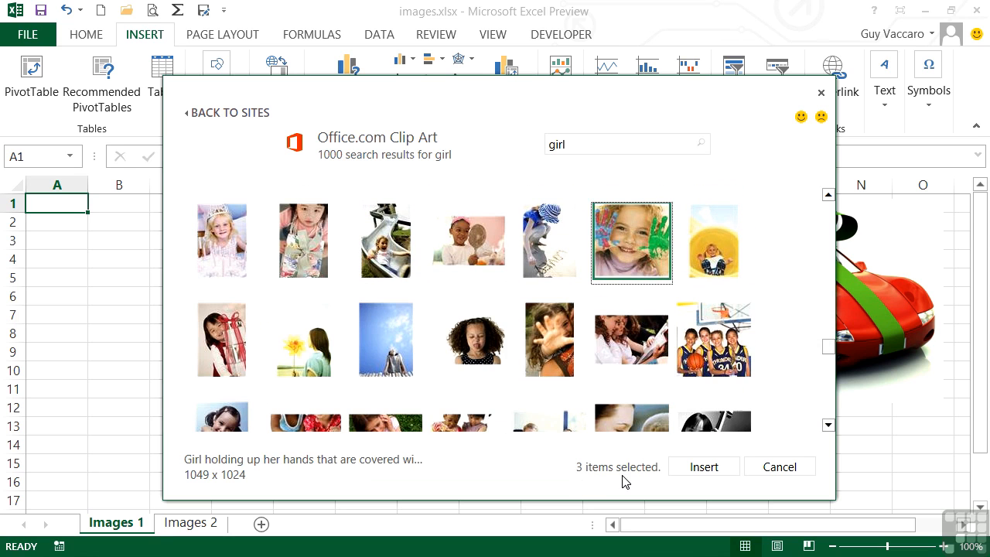
left_click(704, 467)
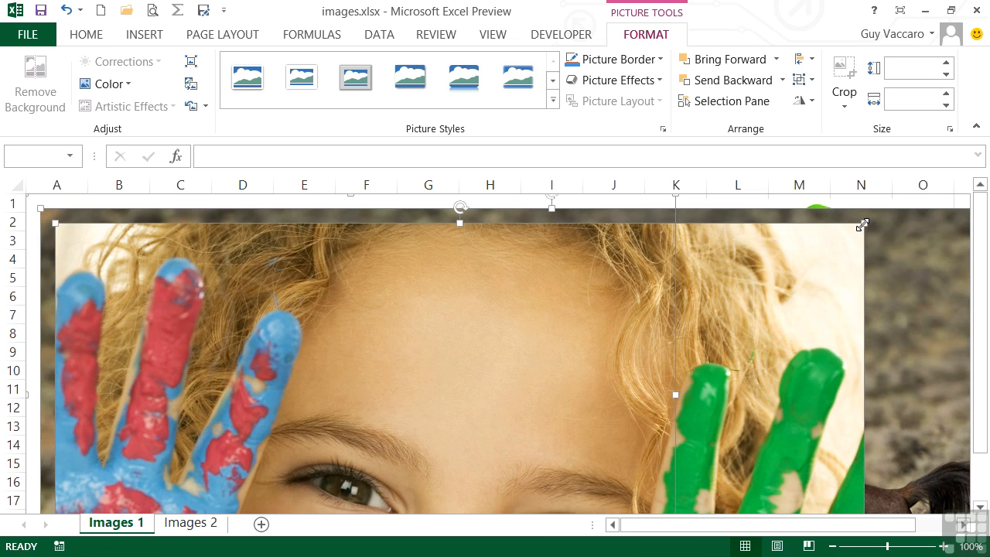
Shrink the three inserted pictures together, and reduce the painted-hands picture further on its own
left_click_drag(741, 316, 610, 337)
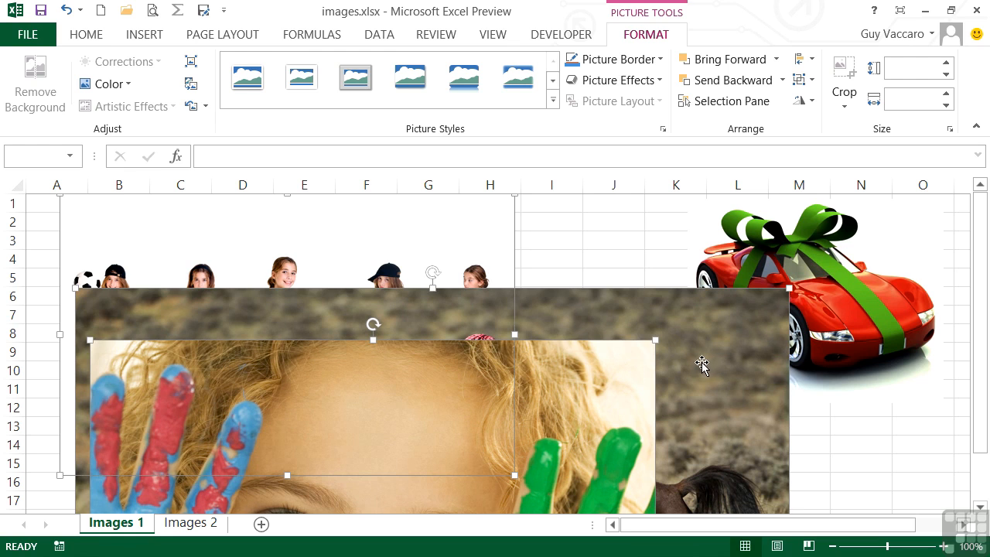
left_click(862, 443)
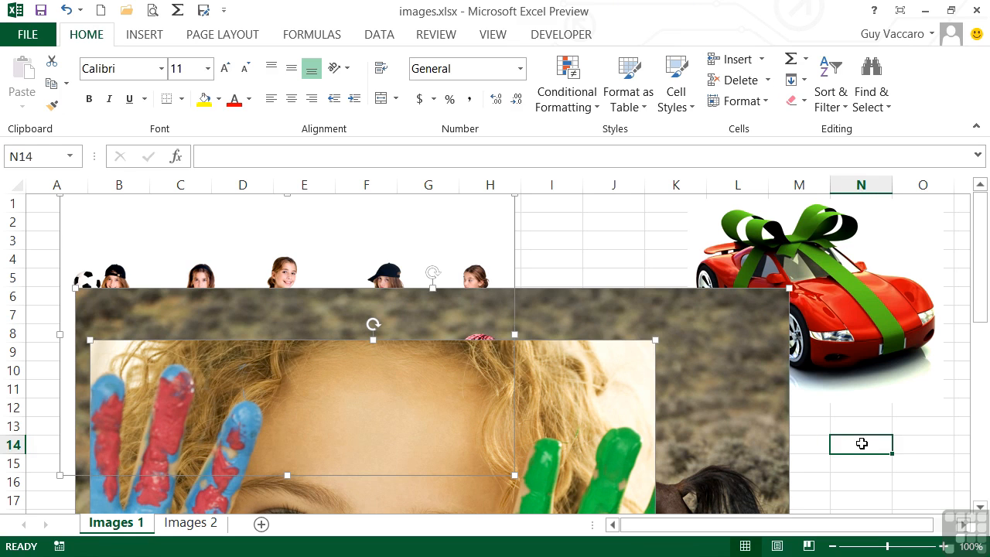
left_click(567, 392)
left_click_drag(656, 340, 519, 474)
Shrink the horse-riding picture proportionally and place it beside the car from column I, undoing a trial squash of its height
left_click(628, 383)
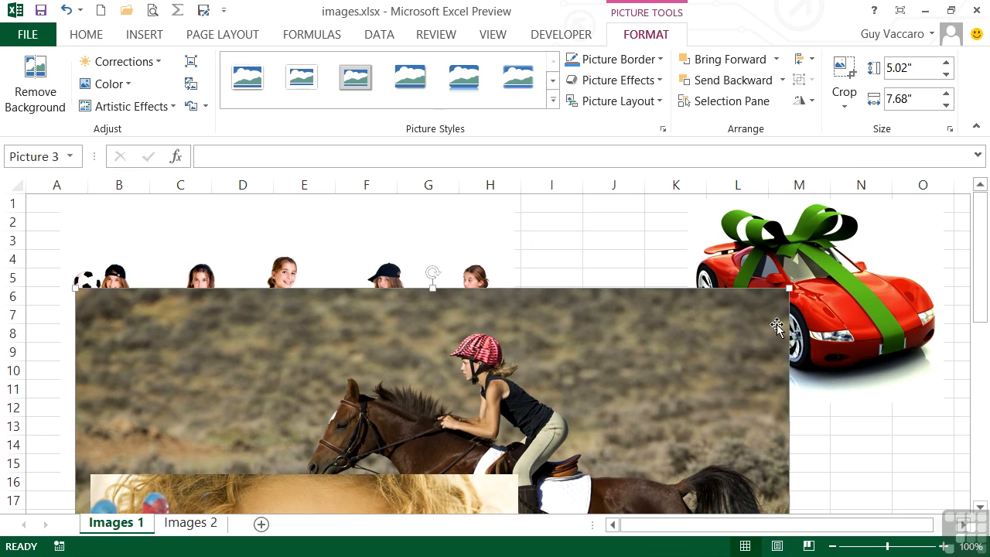
left_click_drag(789, 289, 601, 444)
left_click_drag(482, 450, 639, 226)
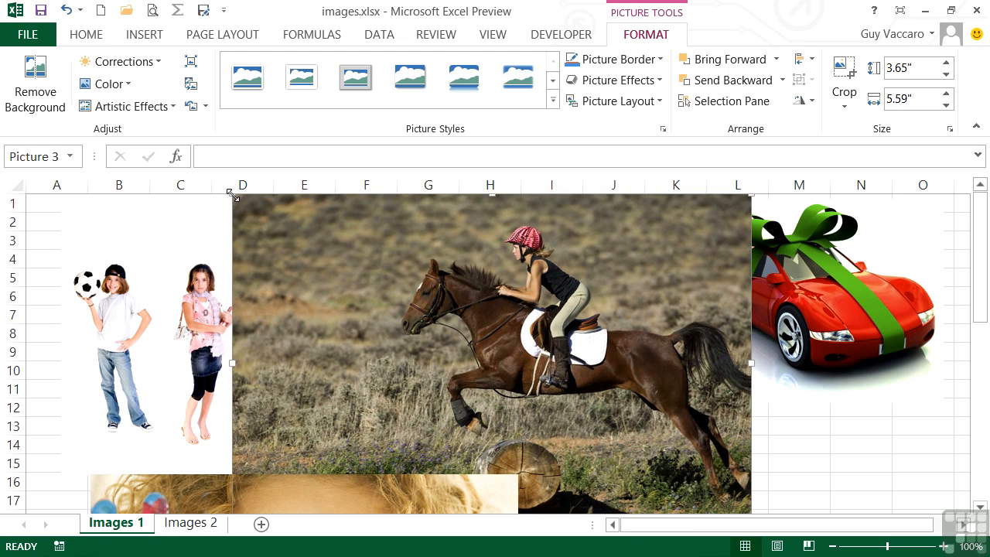
left_click_drag(233, 199, 395, 303)
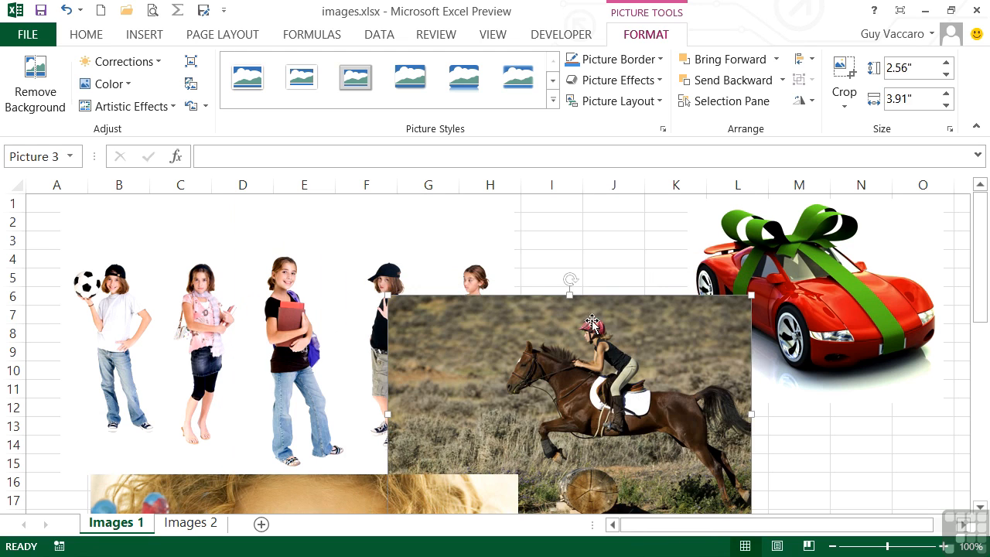
left_click_drag(570, 293, 569, 383)
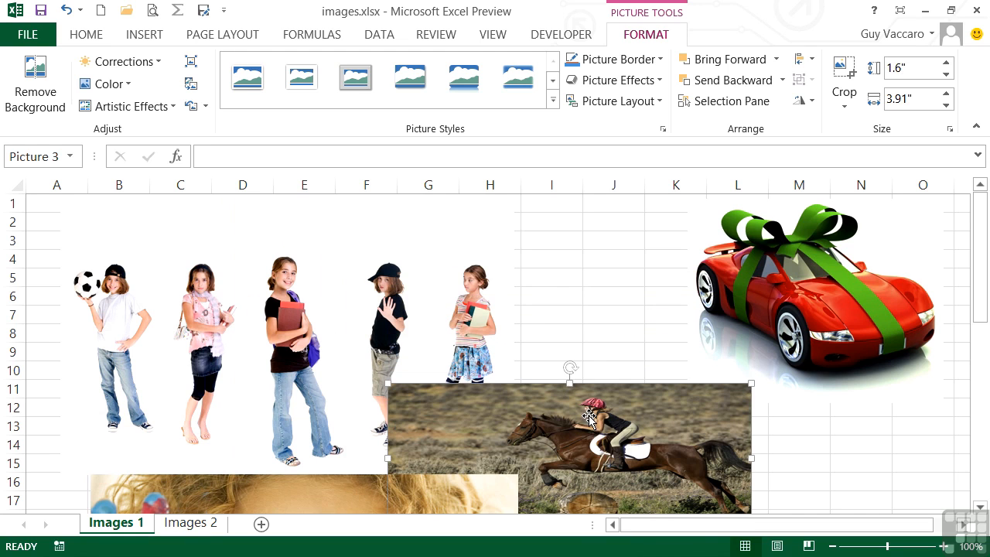
left_click(67, 10)
left_click_drag(385, 295, 536, 387)
left_click_drag(603, 423, 595, 279)
Shrink the painted-hands picture and place it below the horse picture, and shift the school girls picture to columns A to H
left_click(514, 481)
left_click_drag(518, 476, 498, 495)
left_click_drag(431, 504, 420, 221)
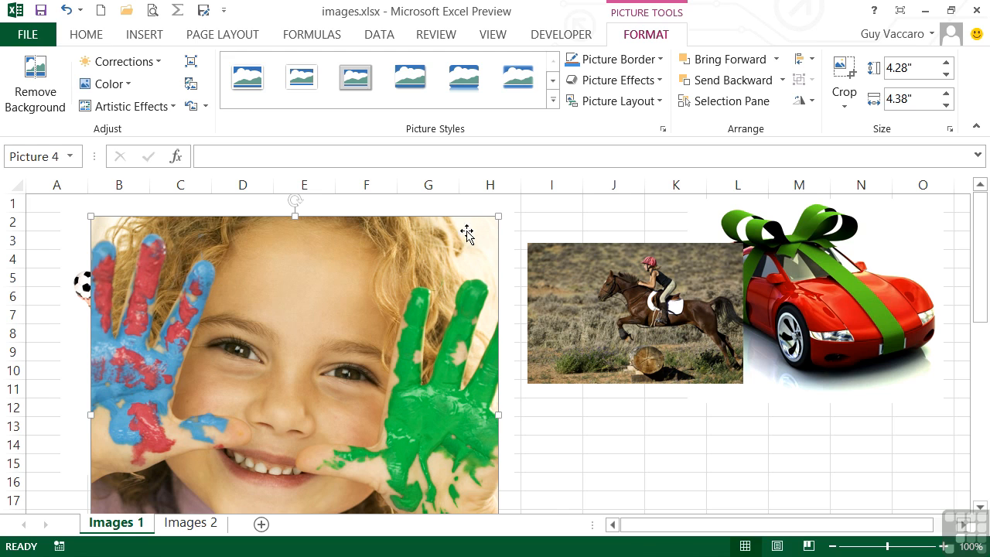
left_click_drag(436, 239, 475, 230)
left_click_drag(536, 206, 366, 372)
mouse_move(292, 449)
left_mouse_down()
mouse_move(368, 414)
mouse_move(668, 381)
mouse_move(686, 387)
mouse_move(683, 375)
left_mouse_up()
mouse_move(519, 299)
left_mouse_down()
mouse_move(621, 400)
mouse_move(606, 382)
left_mouse_up()
left_click_drag(476, 348, 465, 359)
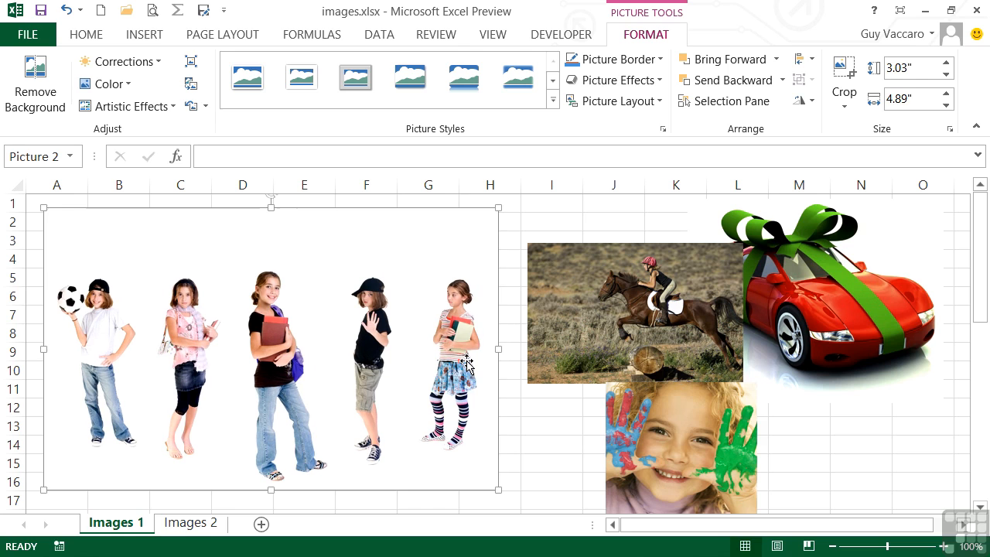
On the Images 2 sheet, search Office.com Clip Art for "boy" and insert the "Boy riding turtle wearing hat" picture
left_click(202, 522)
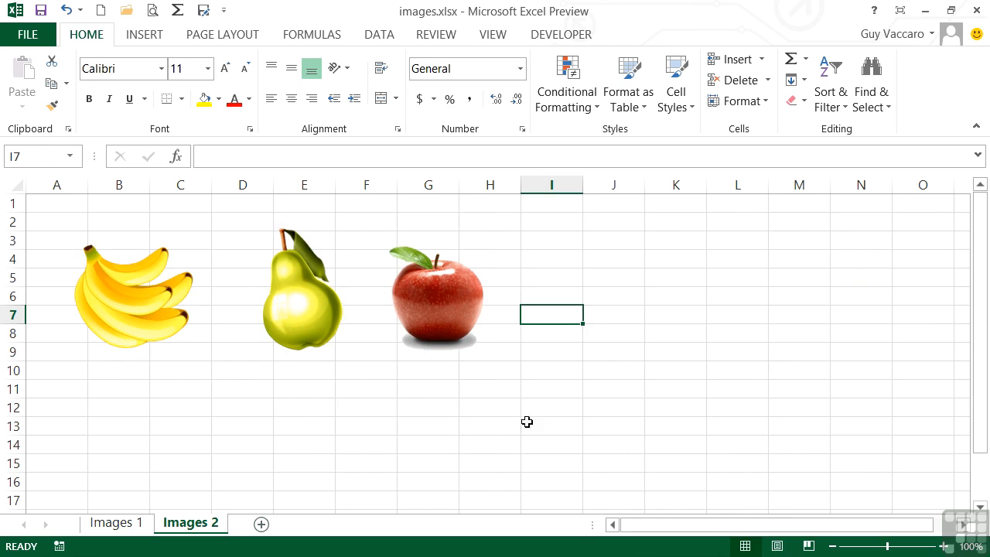
left_click(140, 35)
left_click(216, 97)
left_click(251, 170)
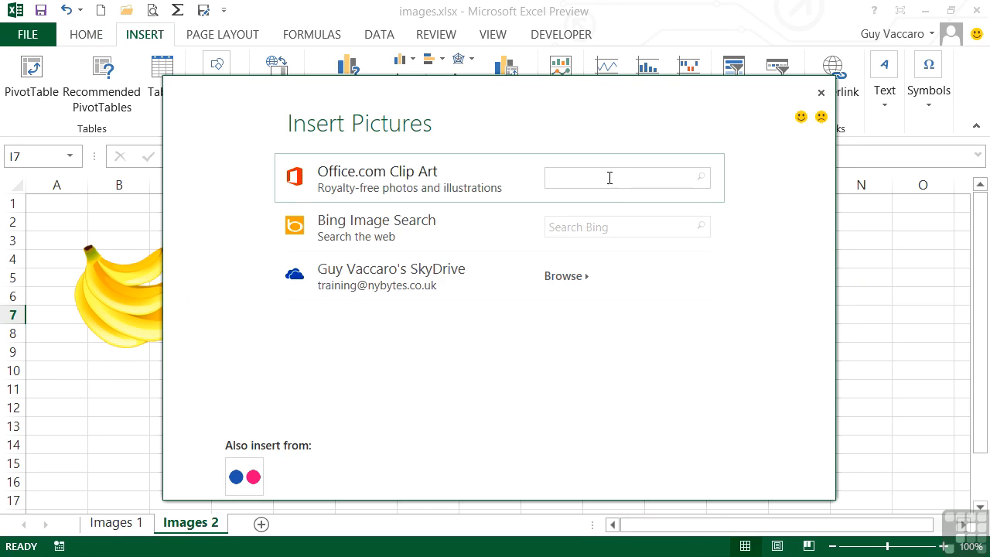
left_click(580, 226)
left_click(582, 175)
key("Return")
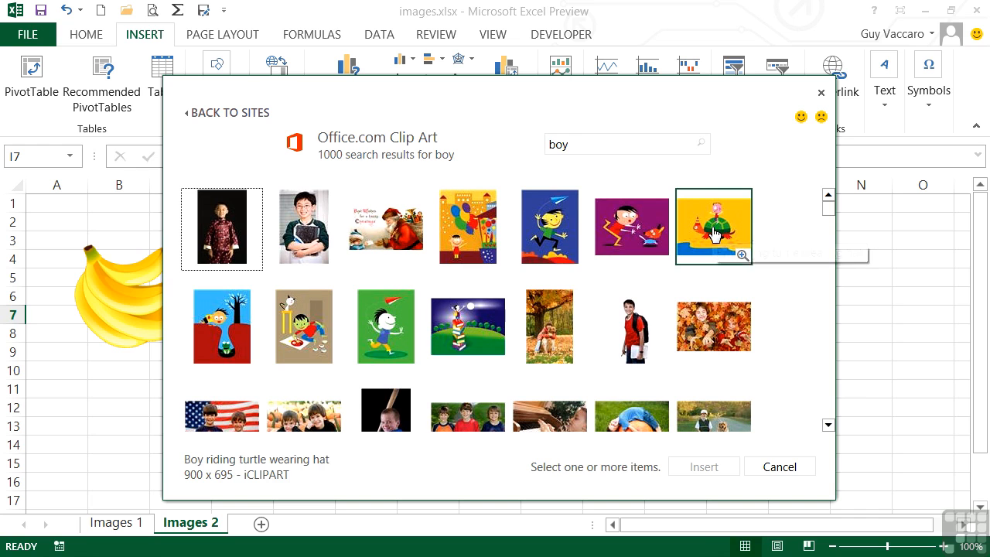
left_click(717, 229)
left_click(705, 469)
Shrink the turtle picture to about 1.75" by 2.27" and place it beside the apple in columns I to L
left_click_drag(721, 416, 369, 320)
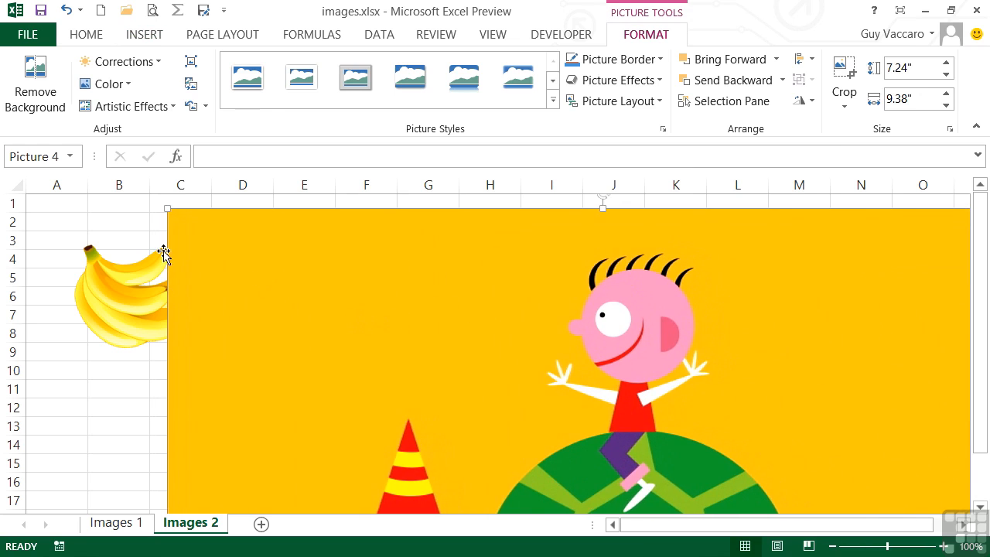
left_click_drag(168, 213, 400, 420)
left_click_drag(533, 472, 312, 261)
left_click_drag(200, 198, 364, 320)
left_click_drag(570, 464, 478, 331)
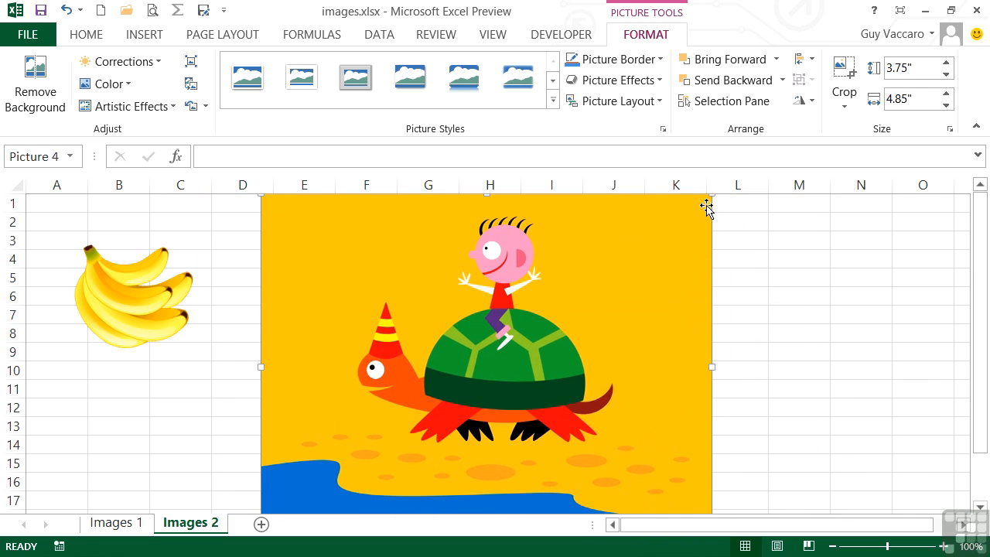
left_click_drag(711, 194, 611, 266)
scroll(615, 371, "down", 2)
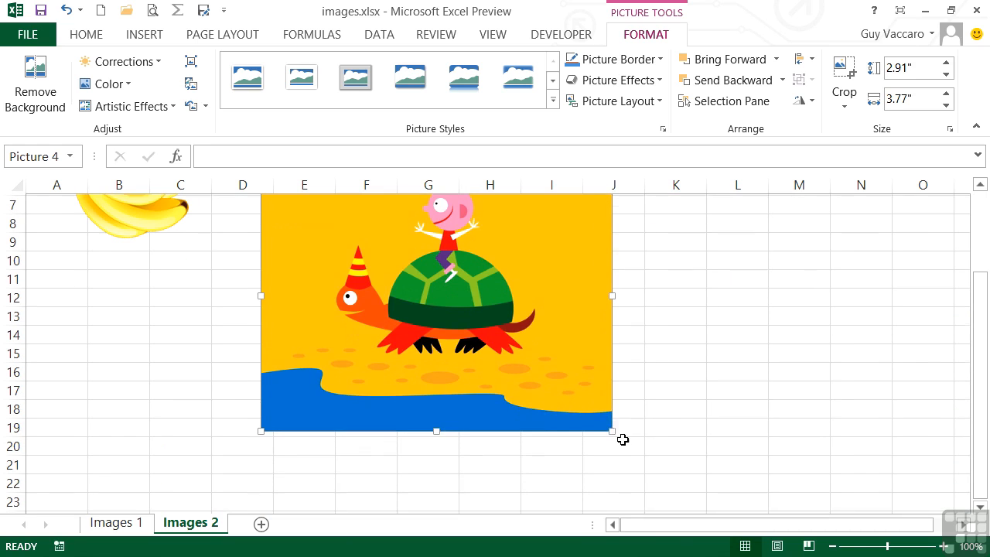
left_click_drag(612, 428, 538, 367)
left_click_drag(258, 376, 343, 345)
scroll(504, 446, "up", 2)
left_click_drag(495, 387, 707, 334)
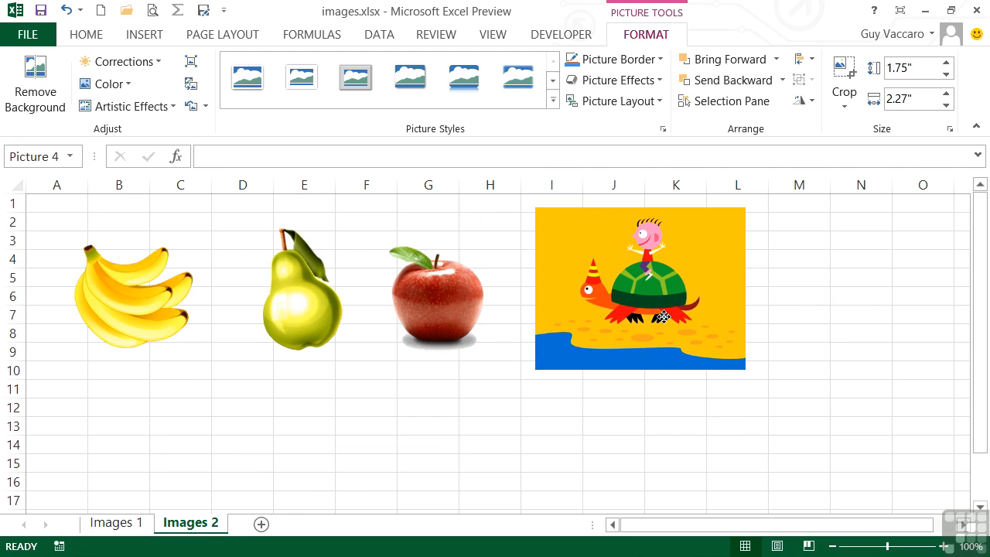